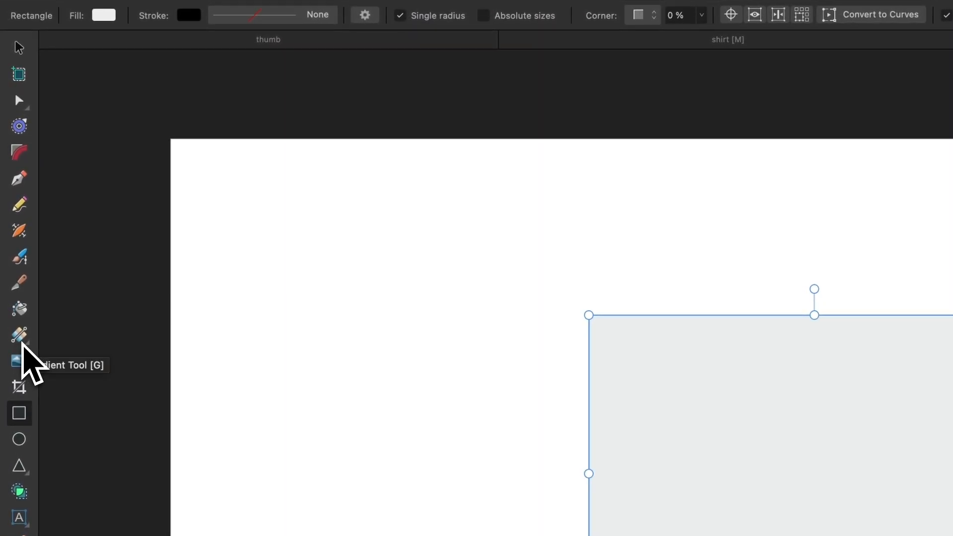
Change the rectangle's fill type to Bitmap with the Fill Tool to bring up the Floral-Patterns image picker
{"action": "left_click", "coordinate": [22, 342]}
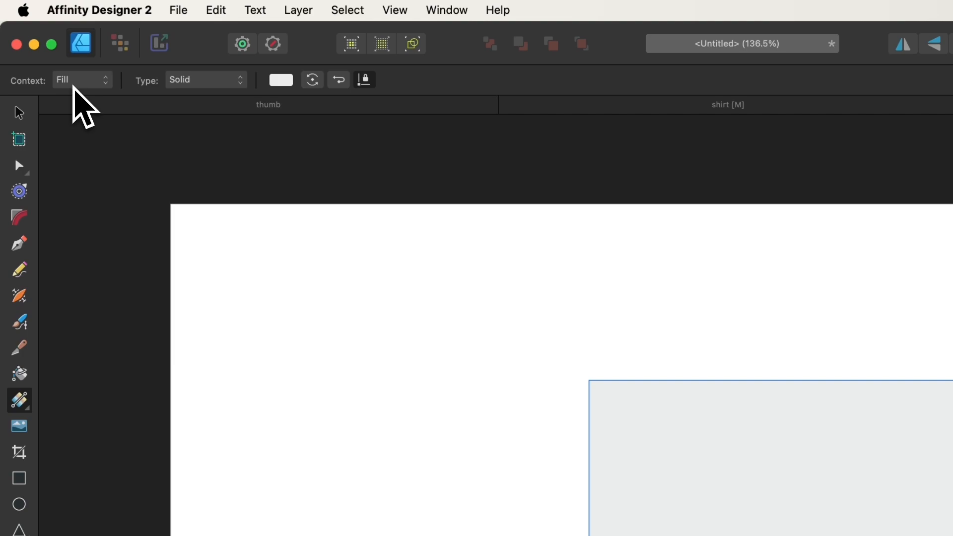
{"action": "left_click", "coordinate": [188, 83]}
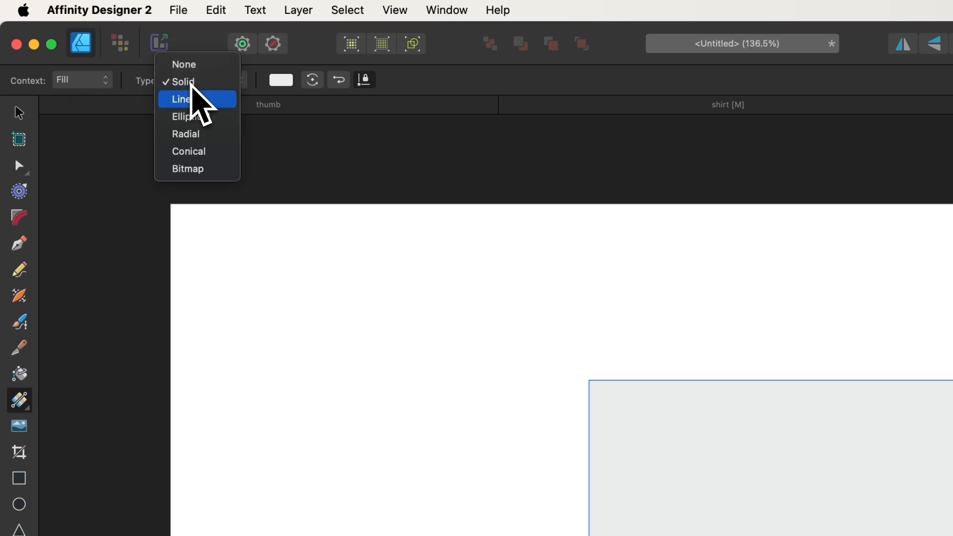
{"action": "left_click", "coordinate": [189, 171]}
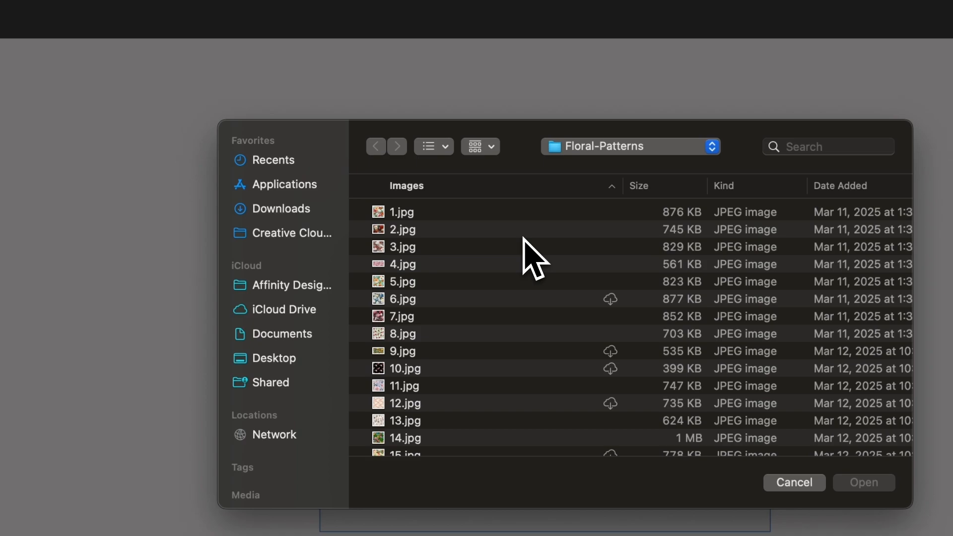
Scroll the '24 Vibrant Floral Pattern Tiles' article past the tile grid to the shirt example
{"action": "scroll", "coordinate": [522, 241], "scroll_direction": "down", "scroll_amount": 5}
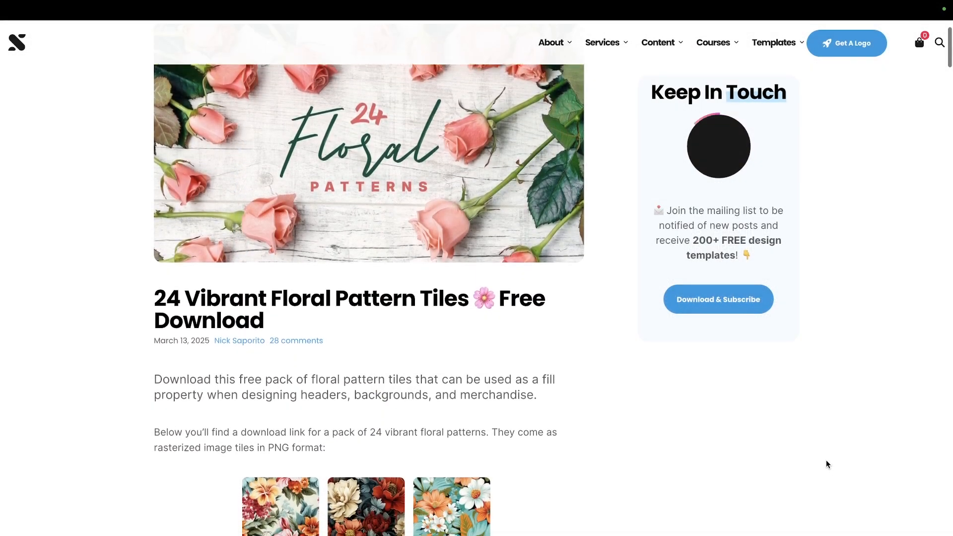
{"action": "scroll", "coordinate": [826, 463], "scroll_direction": "down", "scroll_amount": 10}
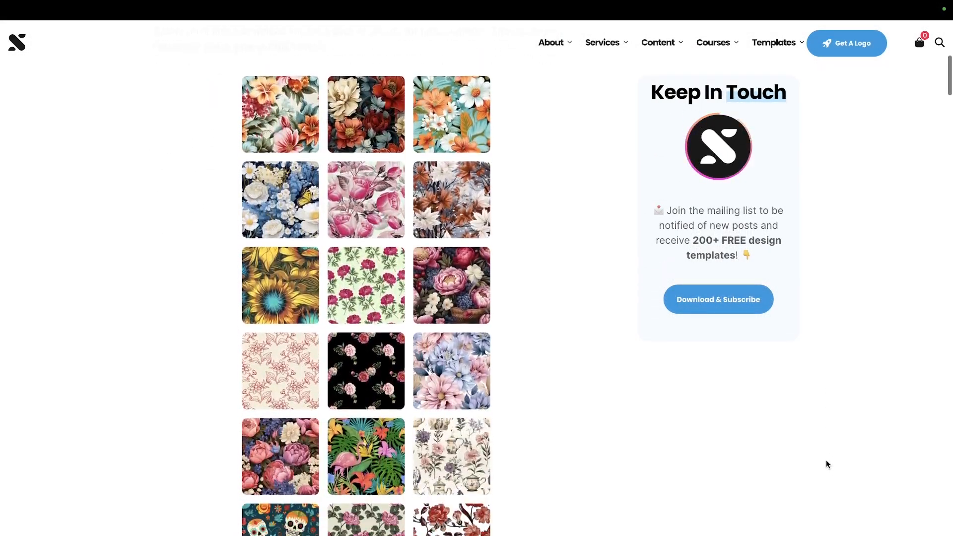
{"action": "scroll", "coordinate": [826, 464], "scroll_direction": "down", "scroll_amount": 8}
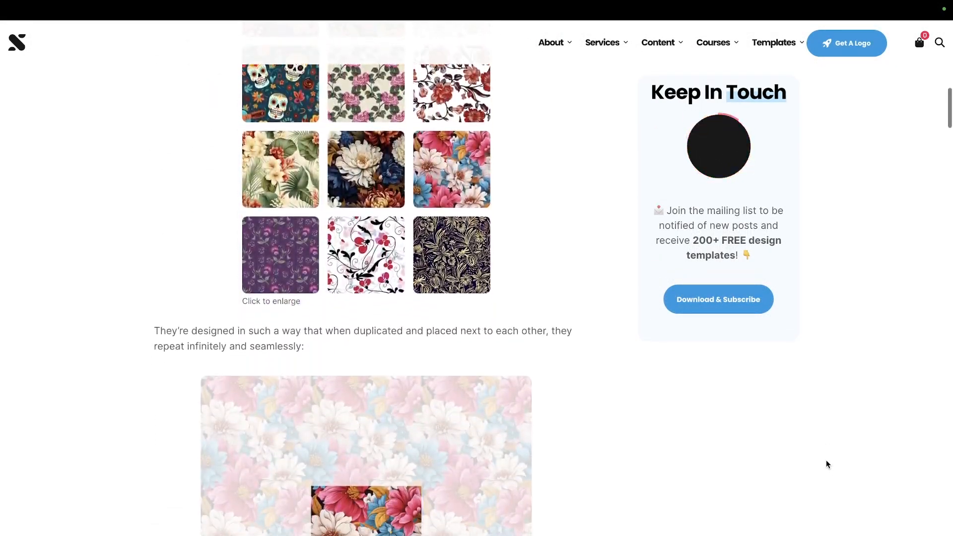
{"action": "scroll", "coordinate": [825, 460], "scroll_direction": "down", "scroll_amount": 8}
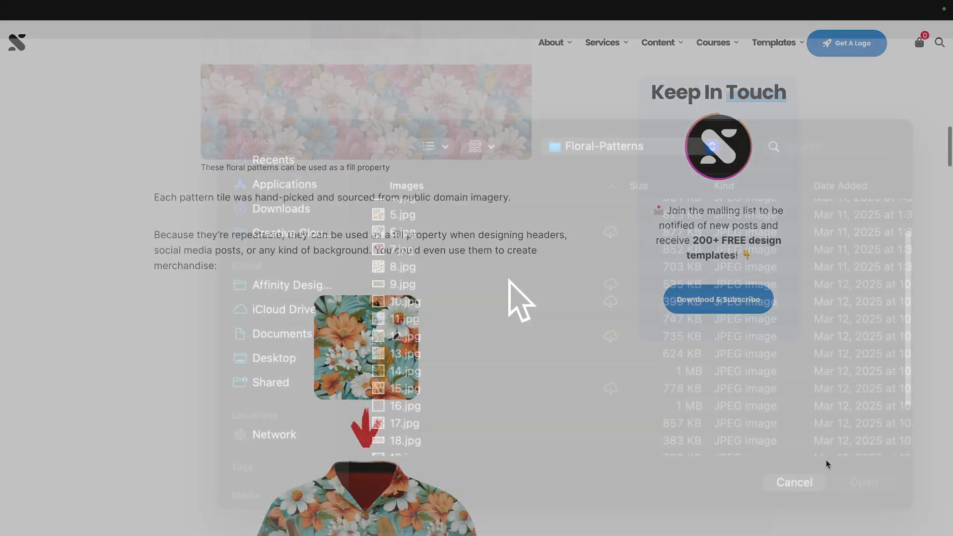
Load 5.jpg from the Floral-Patterns folder as the rectangle's bitmap fill
{"action": "scroll", "coordinate": [508, 280], "scroll_direction": "up", "scroll_amount": 1}
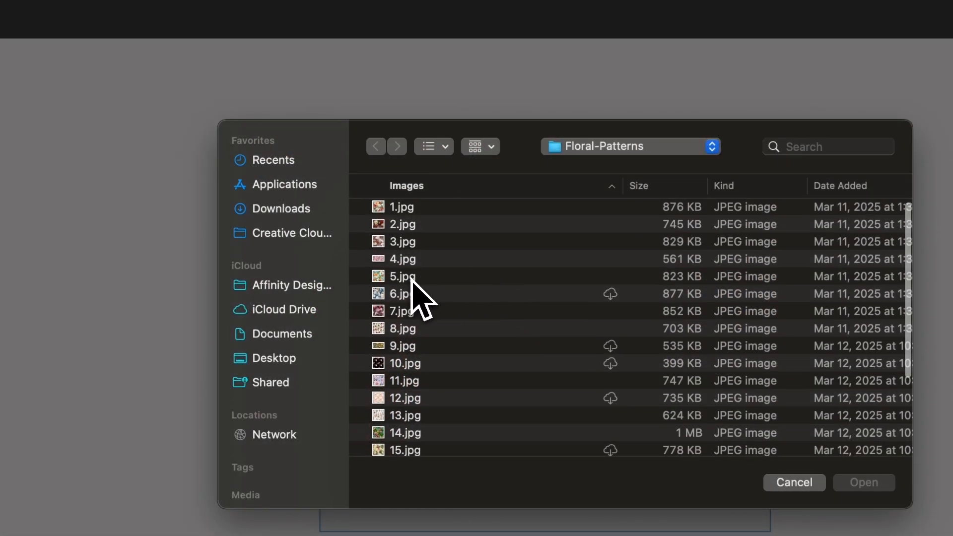
{"action": "left_click", "coordinate": [410, 276]}
{"action": "double_click", "coordinate": [409, 276]}
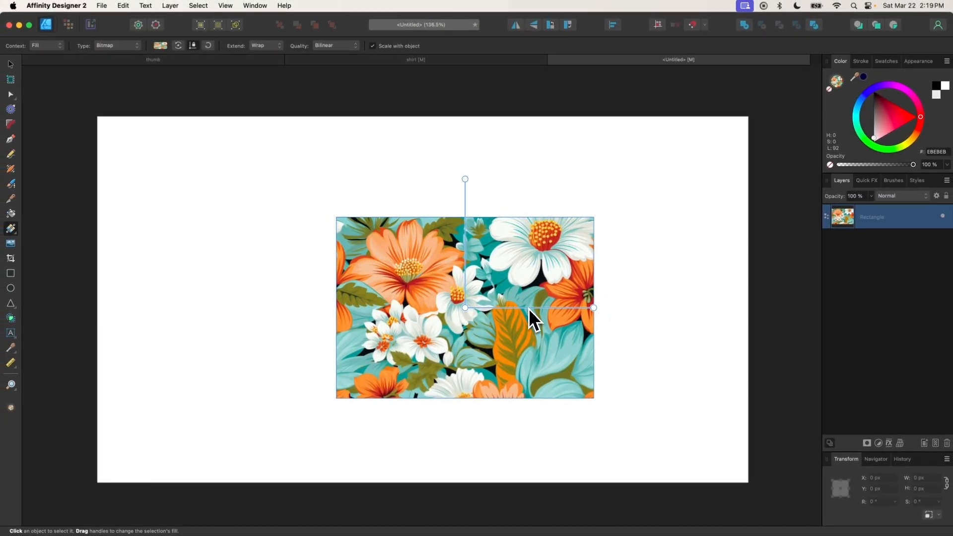
Shrink the floral bitmap into a dense tile and shift it within the rectangle
{"action": "scroll", "coordinate": [519, 291], "scroll_direction": "up", "scroll_amount": 3}
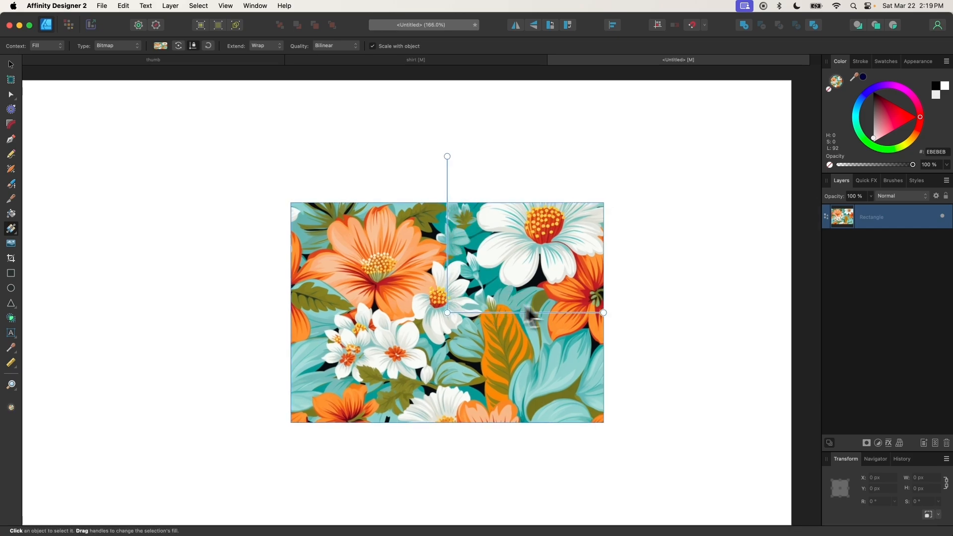
{"action": "left_click_drag", "start_coordinate": [601, 313], "coordinate": [507, 308]}
{"action": "mouse_move", "coordinate": [448, 315]}
{"action": "left_mouse_down"}
{"action": "mouse_move", "coordinate": [521, 283]}
{"action": "mouse_move", "coordinate": [449, 307]}
{"action": "left_mouse_up"}
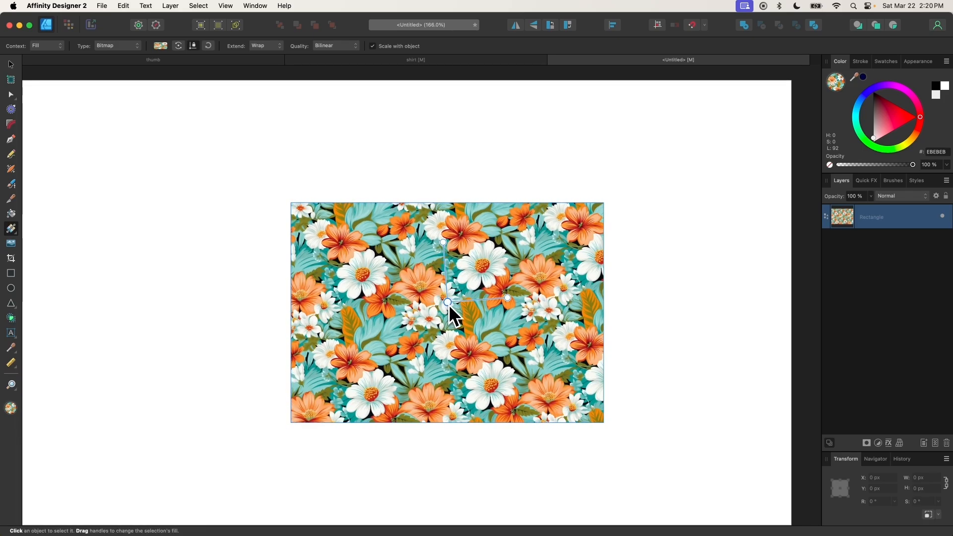
{"action": "mouse_move", "coordinate": [508, 296]}
{"action": "left_mouse_down"}
{"action": "mouse_move", "coordinate": [526, 302]}
{"action": "mouse_move", "coordinate": [485, 304]}
{"action": "mouse_move", "coordinate": [503, 300]}
{"action": "mouse_move", "coordinate": [483, 301]}
{"action": "mouse_move", "coordinate": [491, 293]}
{"action": "mouse_move", "coordinate": [470, 278]}
{"action": "mouse_move", "coordinate": [499, 293]}
{"action": "mouse_move", "coordinate": [580, 302]}
{"action": "mouse_move", "coordinate": [500, 283]}
{"action": "mouse_move", "coordinate": [487, 299]}
{"action": "mouse_move", "coordinate": [504, 302]}
{"action": "left_mouse_up"}
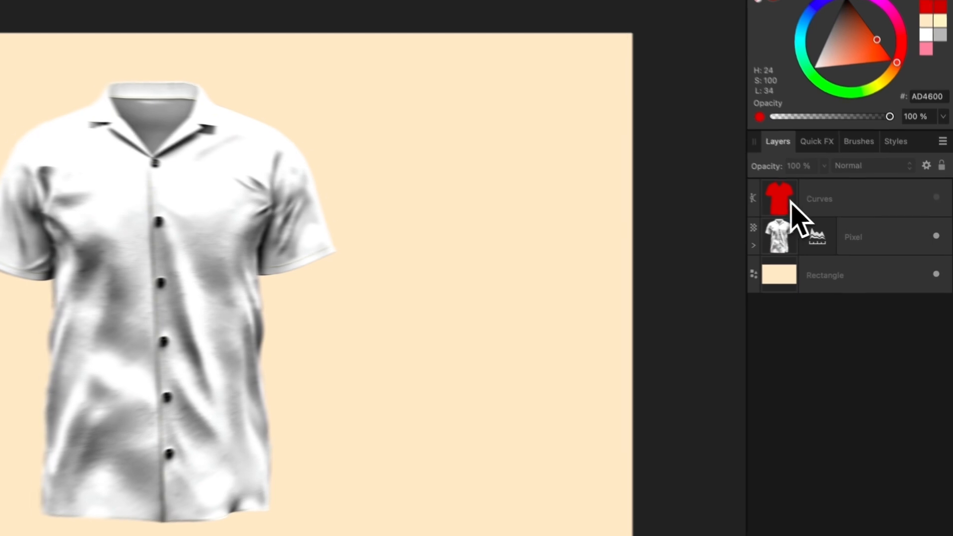
Select the Curves layer and make the red shirt shape visible
{"action": "left_click", "coordinate": [878, 216]}
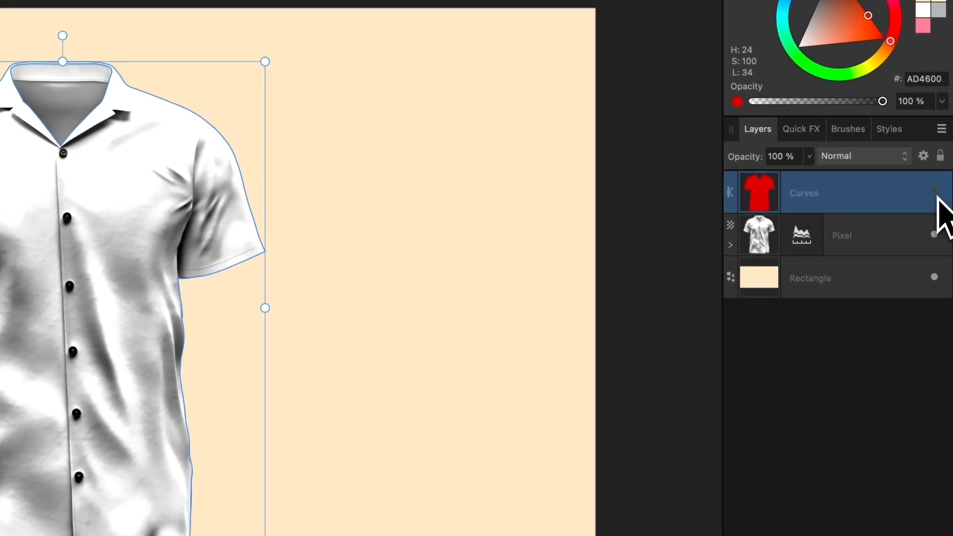
{"action": "left_click", "coordinate": [934, 192]}
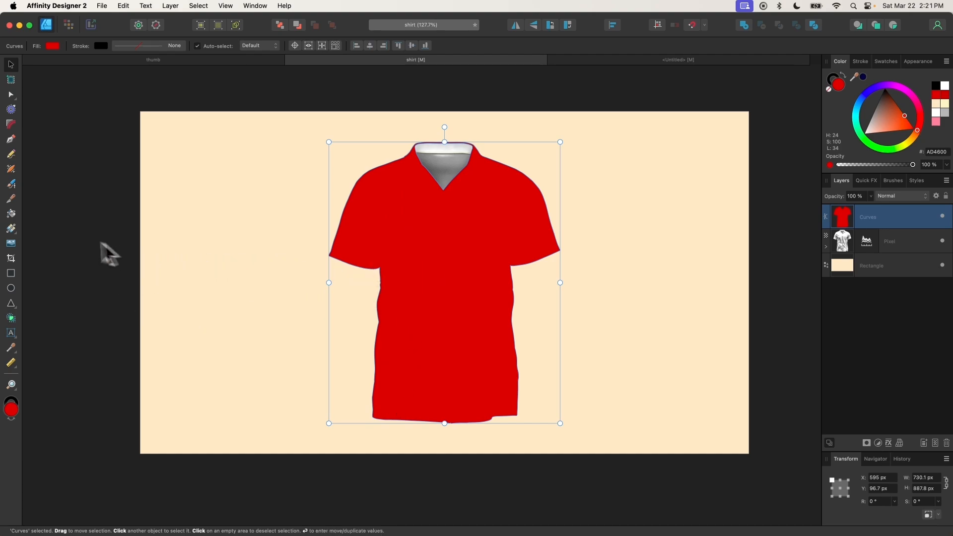
Give the red shirt shape a 5.jpg floral bitmap fill and scale the pattern down
{"action": "left_click", "coordinate": [14, 230]}
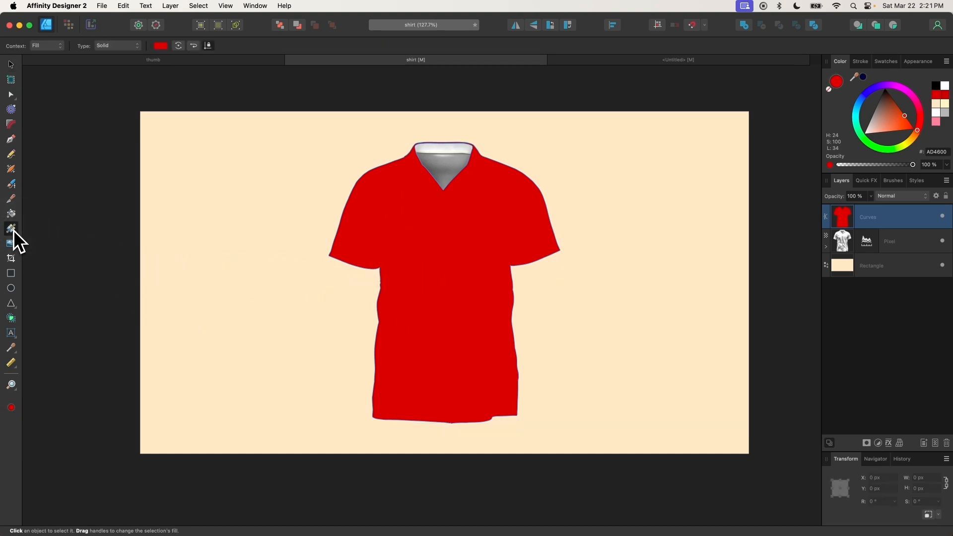
{"action": "left_click", "coordinate": [117, 46]}
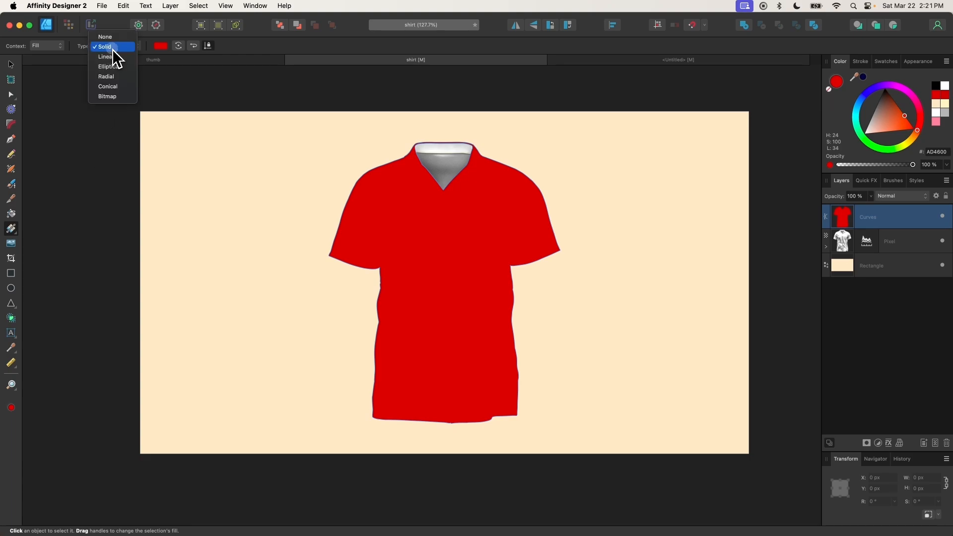
{"action": "left_click", "coordinate": [117, 96]}
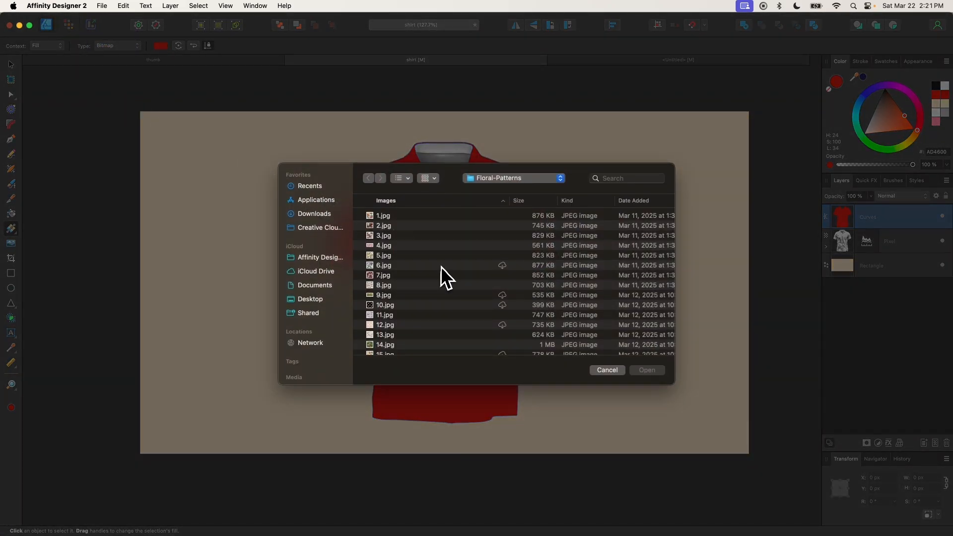
{"action": "double_click", "coordinate": [383, 256]}
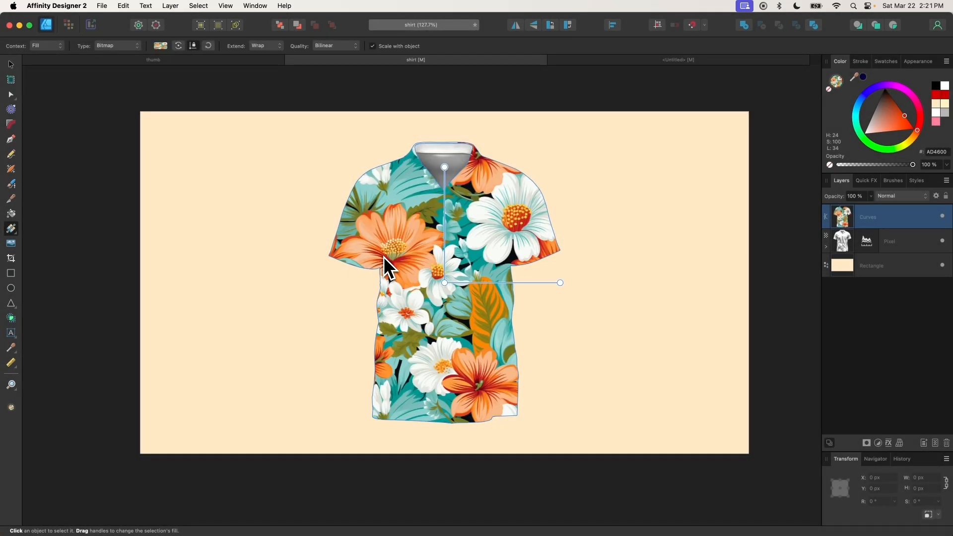
{"action": "left_click_drag", "start_coordinate": [560, 282], "coordinate": [503, 277]}
Set the floral shirt Curves layer's blend mode to Multiply
{"action": "left_click", "coordinate": [11, 64]}
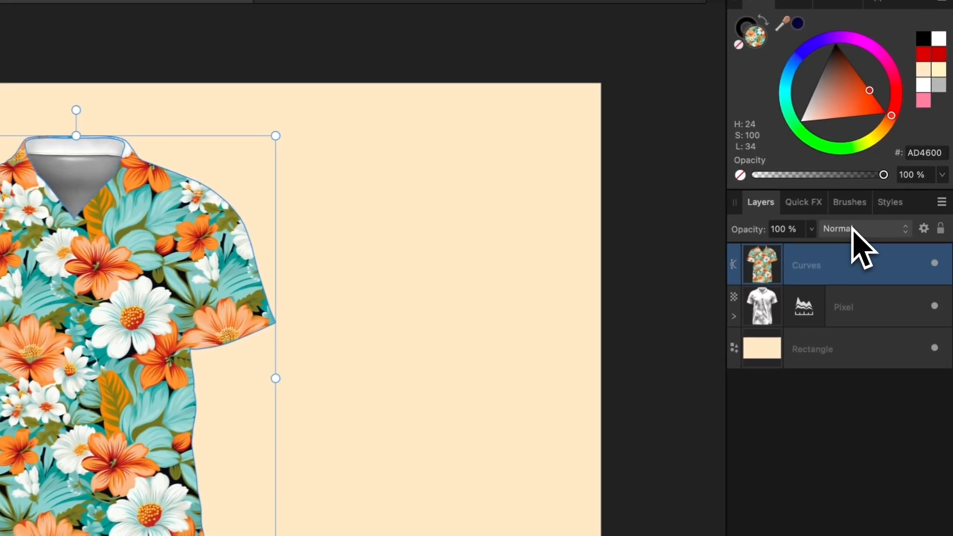
{"action": "left_click", "coordinate": [896, 196]}
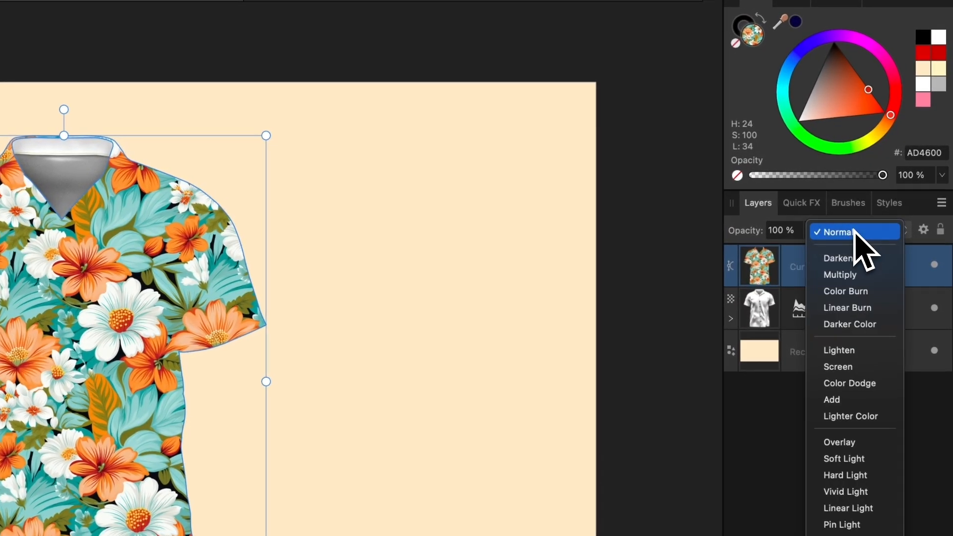
{"action": "left_click", "coordinate": [844, 274]}
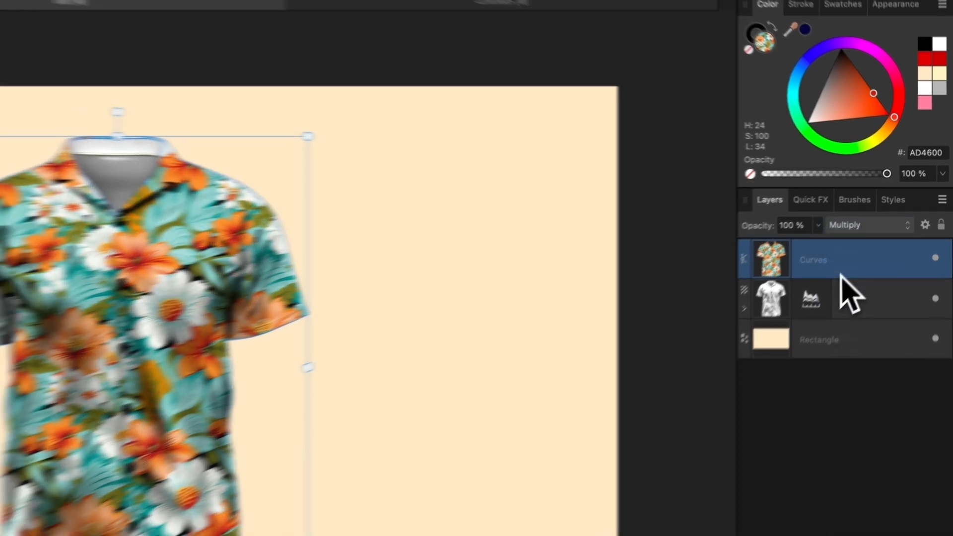
{"action": "left_click", "coordinate": [754, 269]}
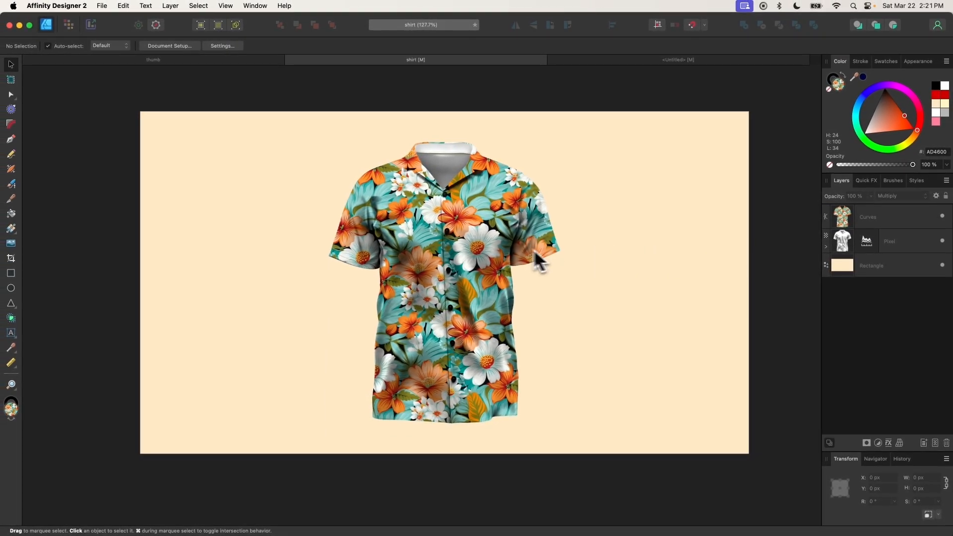
Shrink and rotate the shirt's floral pattern fill, then deselect to view the result
{"action": "left_click", "coordinate": [516, 237]}
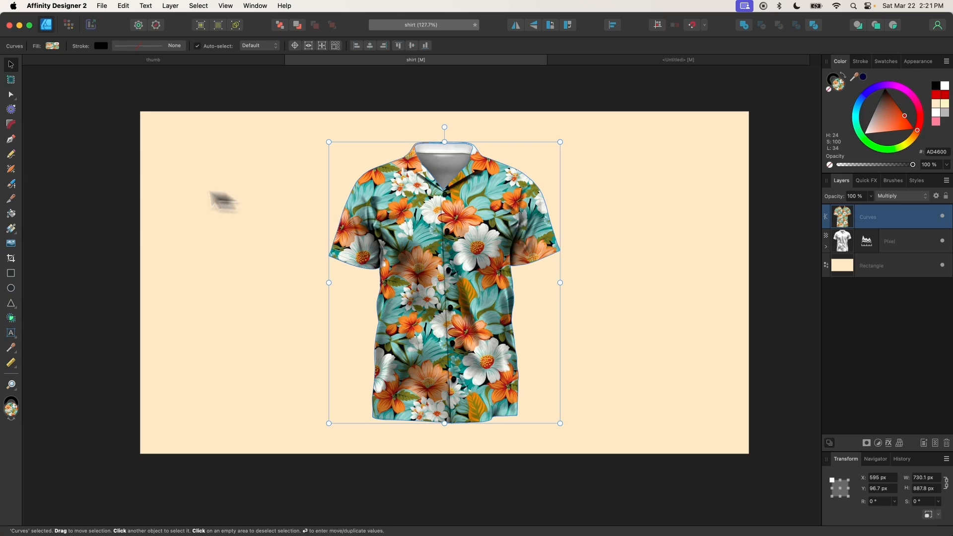
{"action": "left_click", "coordinate": [12, 231]}
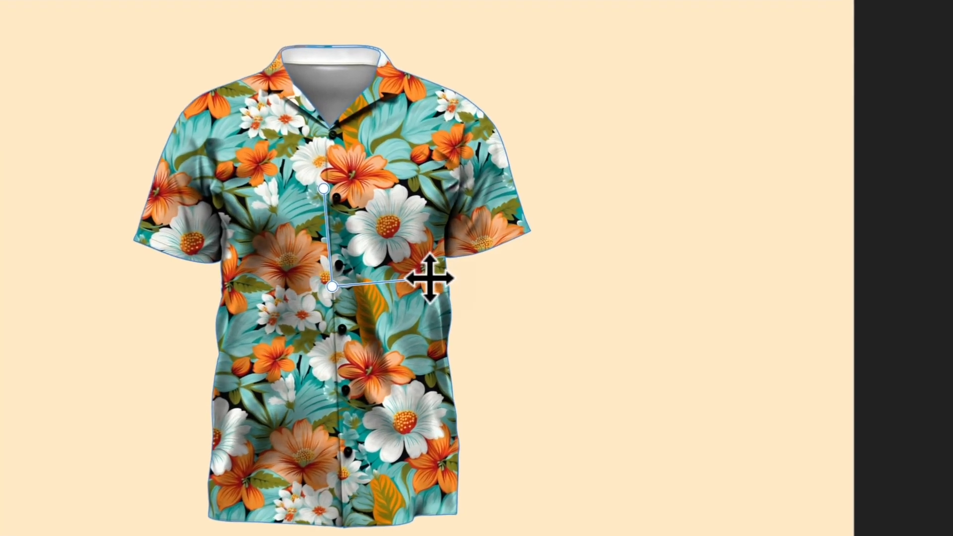
{"action": "left_click_drag", "start_coordinate": [502, 278], "coordinate": [483, 279]}
{"action": "mouse_move", "coordinate": [395, 280]}
{"action": "left_mouse_down"}
{"action": "mouse_move", "coordinate": [383, 277]}
{"action": "mouse_move", "coordinate": [608, 259]}
{"action": "mouse_move", "coordinate": [391, 270]}
{"action": "left_mouse_up"}
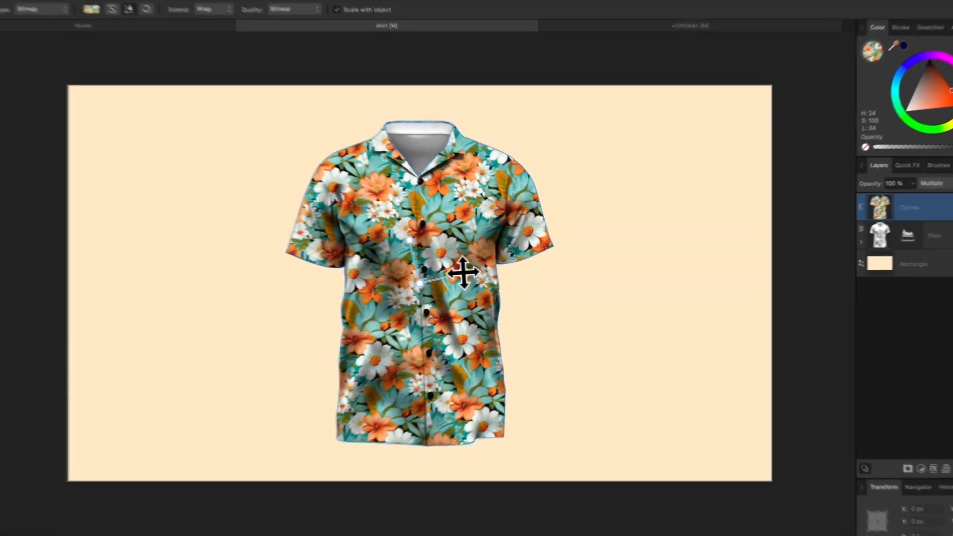
{"action": "left_click_drag", "start_coordinate": [463, 272], "coordinate": [442, 266]}
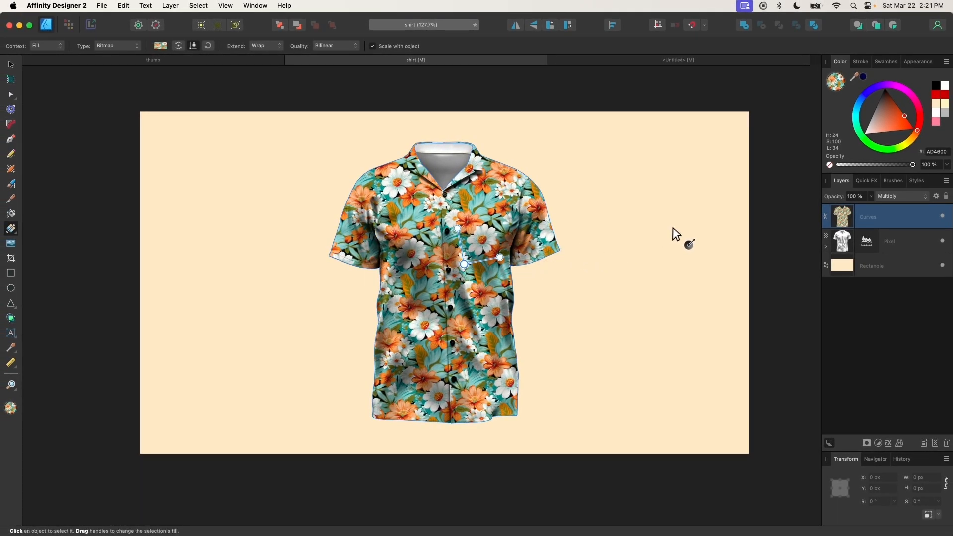
{"action": "key", "text": "Escape"}
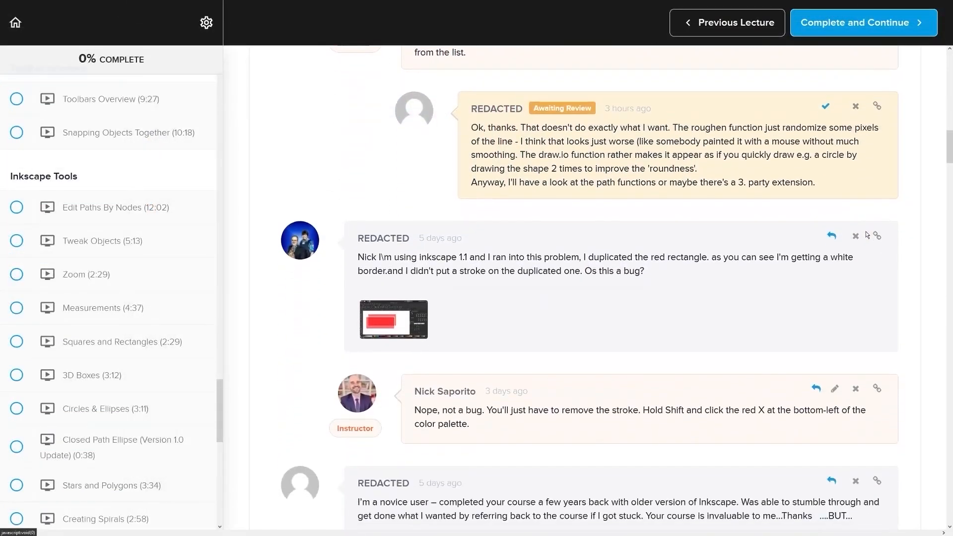
Scroll the Master Class page down to the Lifetime Access $17 Enroll Now offer
{"action": "scroll", "coordinate": [889, 227], "scroll_direction": "down", "scroll_amount": 3}
{"action": "scroll", "coordinate": [889, 228], "scroll_direction": "down", "scroll_amount": 10}
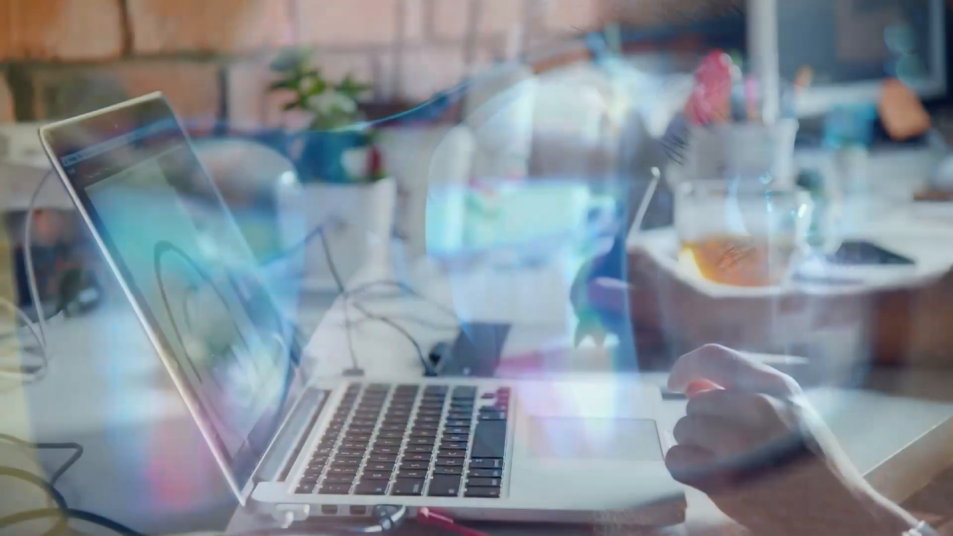
{"action": "scroll", "coordinate": [892, 211], "scroll_direction": "down", "scroll_amount": 2}
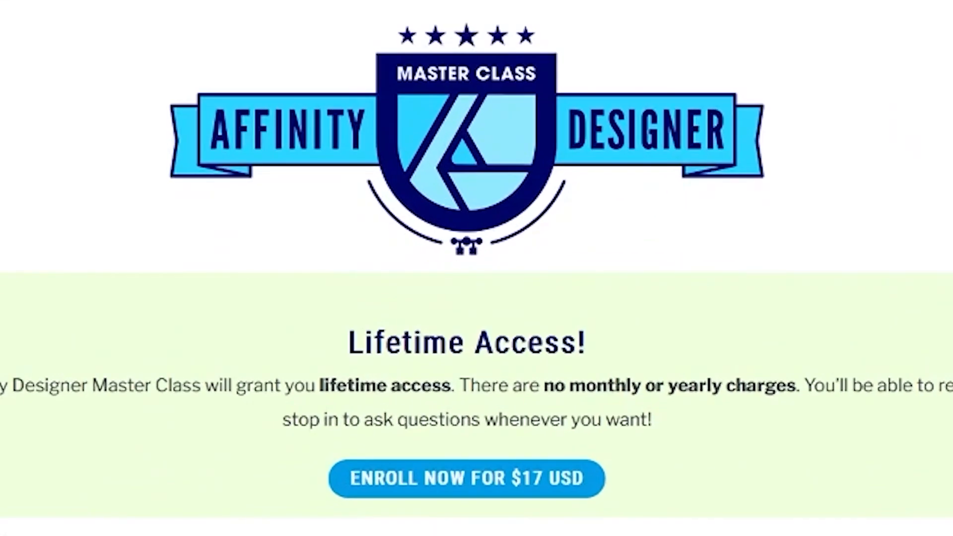